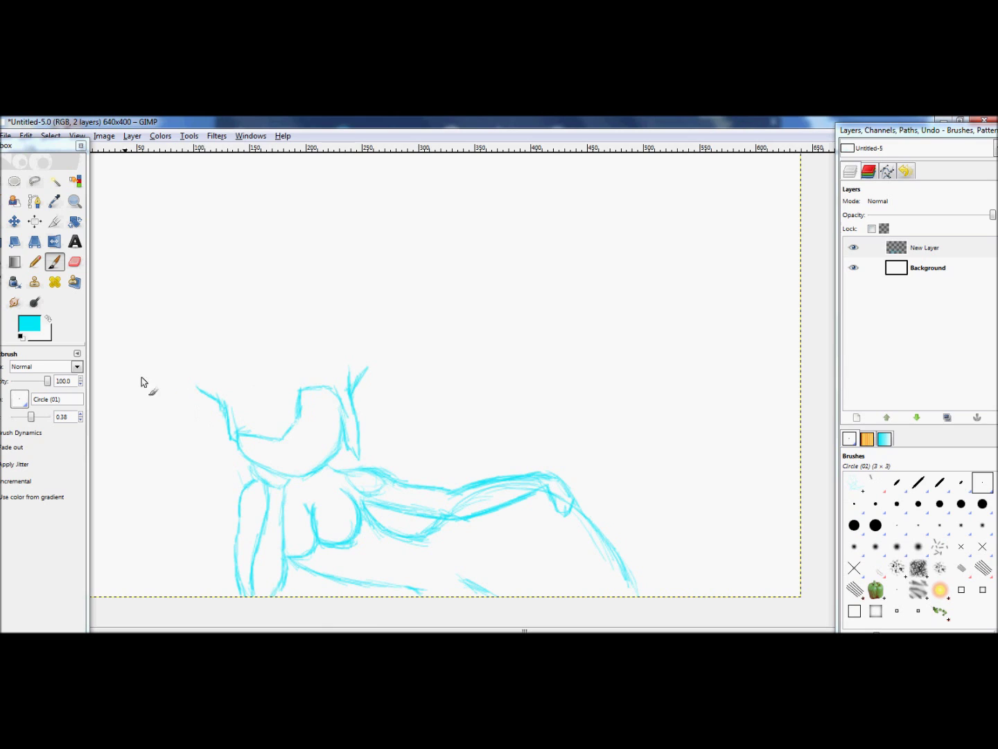
# Sketch the tall headpiece above the face, with two spiral tips and a U-shaped opening between them
pyautogui.moveTo(190, 368)
pyautogui.mouseDown()
pyautogui.moveTo(194, 346)
pyautogui.moveTo(193, 371)
pyautogui.moveTo(195, 332)
pyautogui.moveTo(190, 342)
pyautogui.moveTo(210, 295)
pyautogui.mouseUp()
pyautogui.moveTo(219, 216)
pyautogui.mouseDown()
pyautogui.moveTo(219, 261)
pyautogui.moveTo(189, 353)
pyautogui.mouseUp()
pyautogui.moveTo(362, 371)
pyautogui.mouseDown()
pyautogui.moveTo(372, 350)
pyautogui.moveTo(358, 314)
pyautogui.mouseUp()
pyautogui.moveTo(319, 214)
pyautogui.mouseDown()
pyautogui.moveTo(340, 281)
pyautogui.moveTo(325, 252)
pyautogui.moveTo(352, 300)
pyautogui.moveTo(316, 209)
pyautogui.moveTo(280, 190)
pyautogui.moveTo(283, 222)
pyautogui.mouseUp()
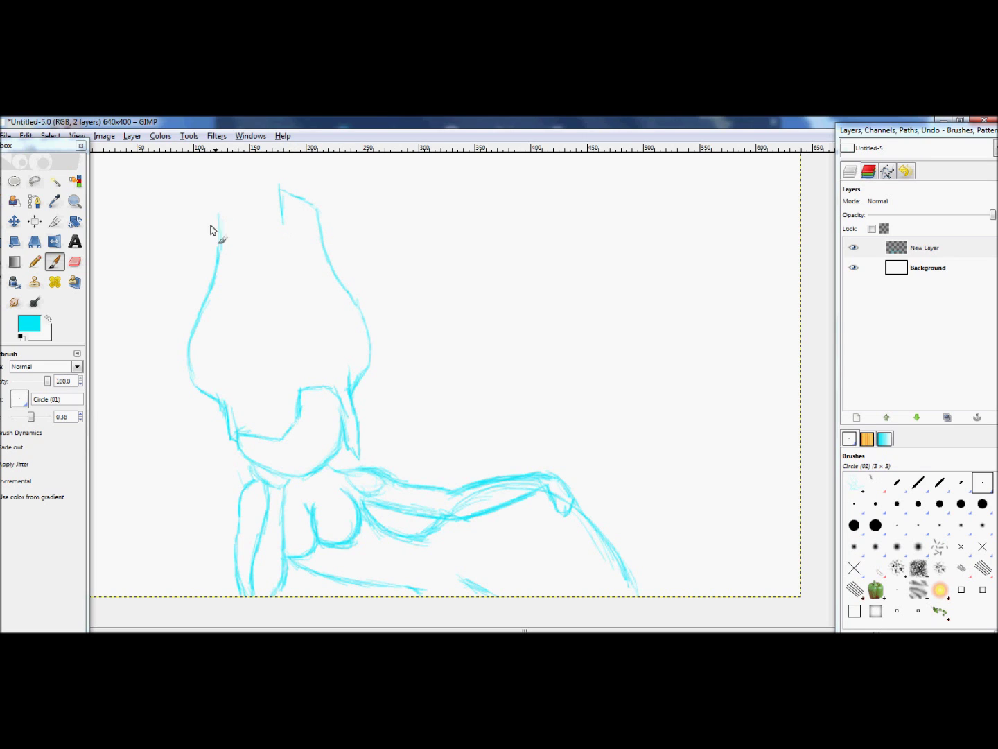
pyautogui.moveTo(218, 208)
pyautogui.mouseDown()
pyautogui.moveTo(242, 182)
pyautogui.moveTo(228, 203)
pyautogui.moveTo(244, 185)
pyautogui.moveTo(250, 221)
pyautogui.moveTo(232, 233)
pyautogui.moveTo(227, 216)
pyautogui.moveTo(250, 225)
pyautogui.moveTo(286, 216)
pyautogui.moveTo(281, 203)
pyautogui.moveTo(292, 226)
pyautogui.mouseUp()
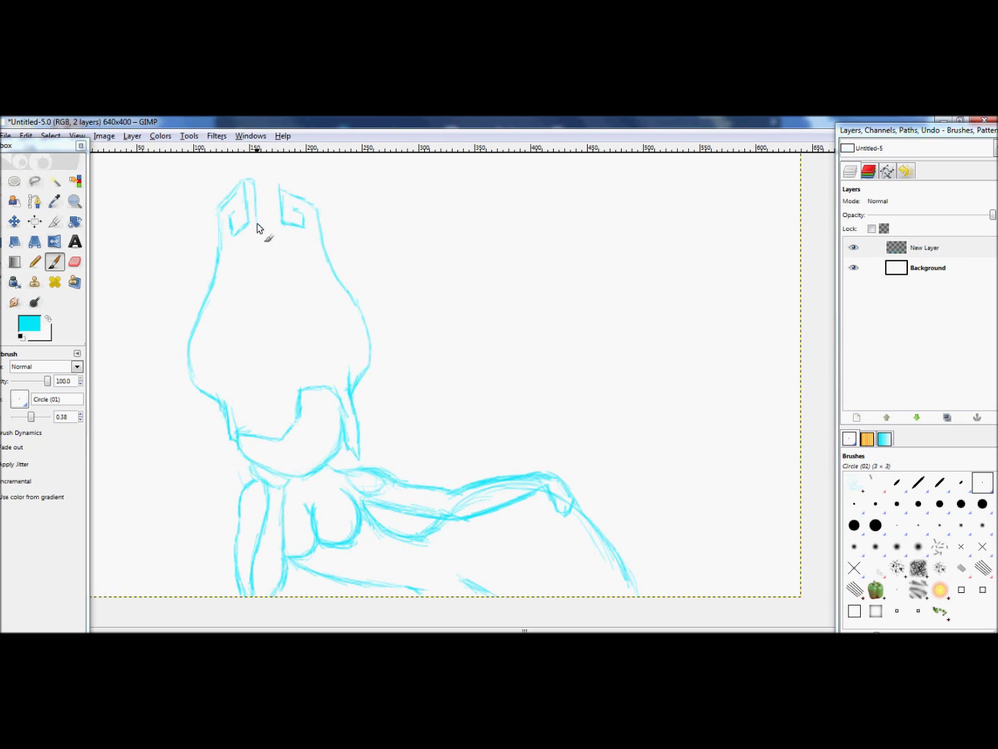
pyautogui.moveTo(238, 235)
pyautogui.mouseDown()
pyautogui.moveTo(247, 324)
pyautogui.moveTo(242, 284)
pyautogui.moveTo(265, 355)
pyautogui.moveTo(280, 362)
pyautogui.moveTo(263, 353)
pyautogui.moveTo(298, 356)
pyautogui.mouseUp()
pyautogui.moveTo(301, 226)
pyautogui.mouseDown()
pyautogui.moveTo(314, 300)
pyautogui.moveTo(297, 358)
pyautogui.mouseUp()
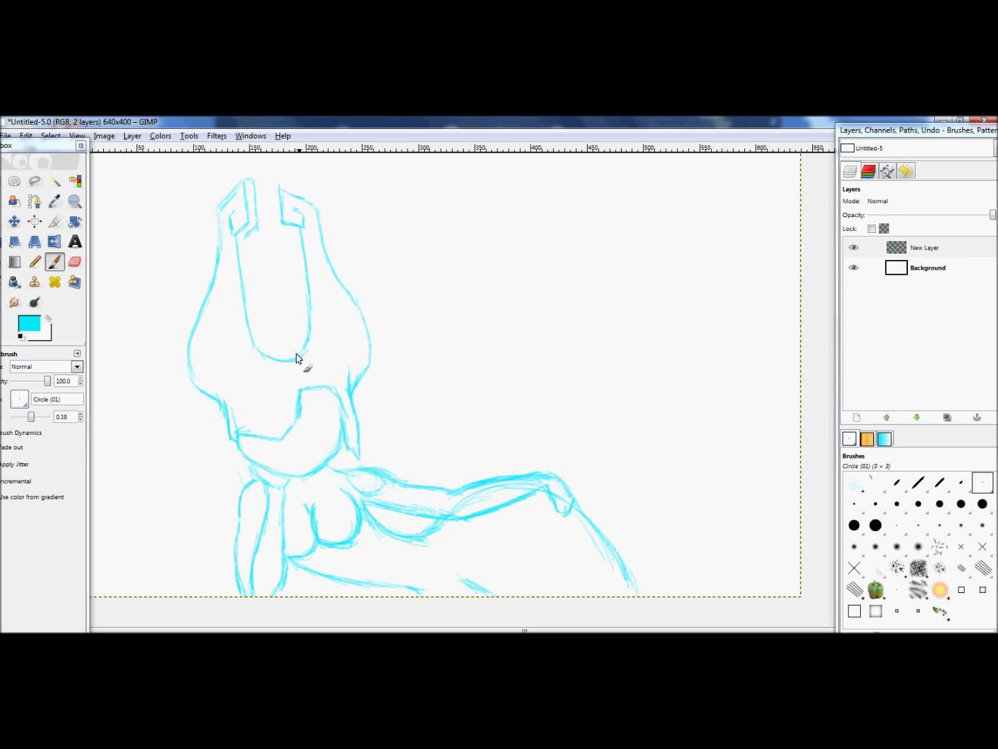
# Add a second contour along the headpiece's right edge and sketch a long pointed ear on each side of the head
pyautogui.moveTo(327, 219)
pyautogui.mouseDown()
pyautogui.moveTo(333, 250)
pyautogui.moveTo(327, 227)
pyautogui.moveTo(376, 330)
pyautogui.moveTo(378, 359)
pyautogui.moveTo(355, 404)
pyautogui.moveTo(375, 396)
pyautogui.moveTo(367, 393)
pyautogui.moveTo(369, 408)
pyautogui.moveTo(370, 388)
pyautogui.moveTo(359, 405)
pyautogui.moveTo(413, 380)
pyautogui.moveTo(395, 401)
pyautogui.moveTo(358, 416)
pyautogui.mouseUp()
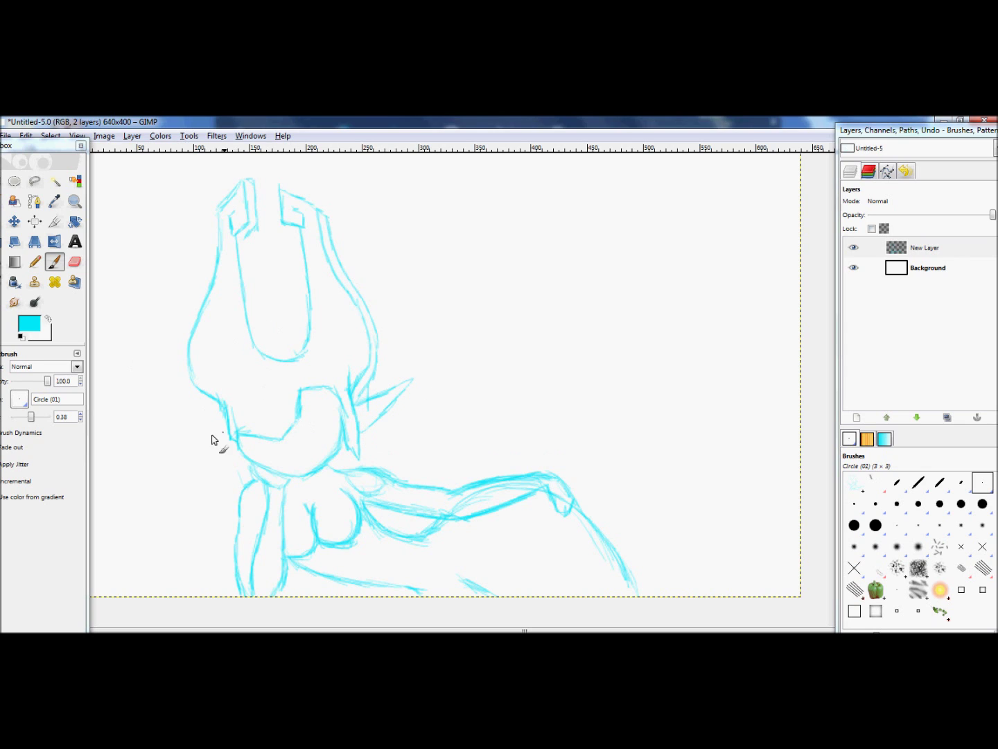
pyautogui.moveTo(219, 418)
pyautogui.mouseDown()
pyautogui.moveTo(171, 416)
pyautogui.moveTo(237, 448)
pyautogui.mouseUp()
pyautogui.moveTo(393, 415); pyautogui.dragTo(389, 426)
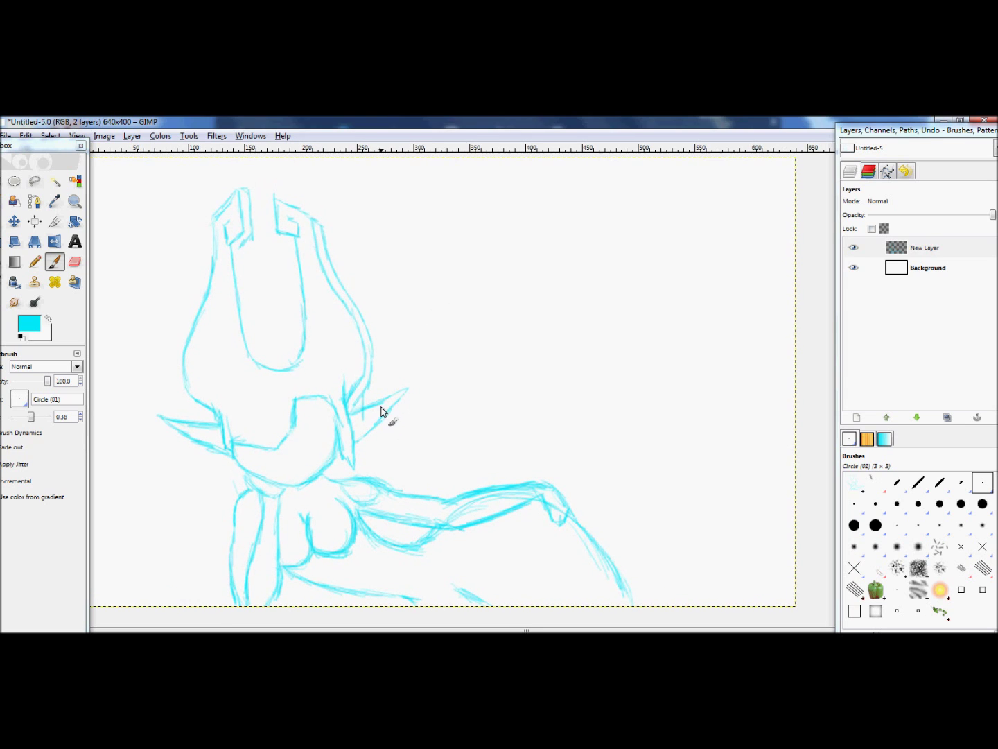
# Redraw the headpiece's U-shaped opening with a smaller inner contour and erase its old bottom curve at 100% opacity and 1.24 brush scale
pyautogui.moveTo(241, 255)
pyautogui.mouseDown()
pyautogui.moveTo(253, 327)
pyautogui.moveTo(245, 286)
pyautogui.moveTo(258, 331)
pyautogui.moveTo(302, 333)
pyautogui.mouseUp()
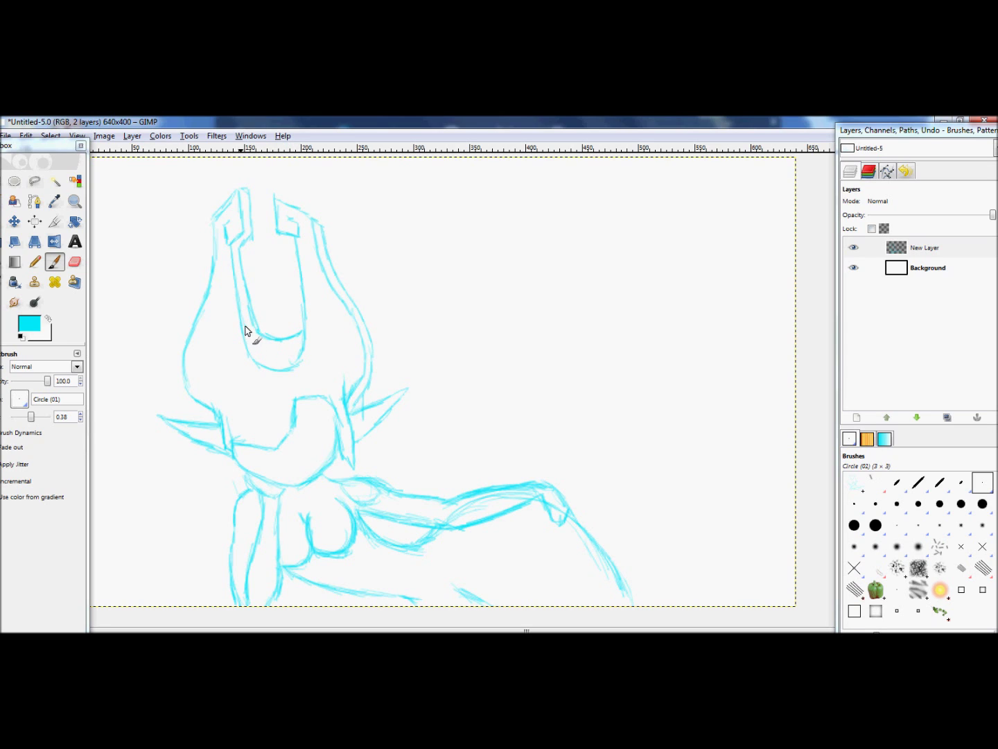
pyautogui.moveTo(266, 347); pyautogui.dragTo(296, 346)
pyautogui.hotkey('shift', 'e')
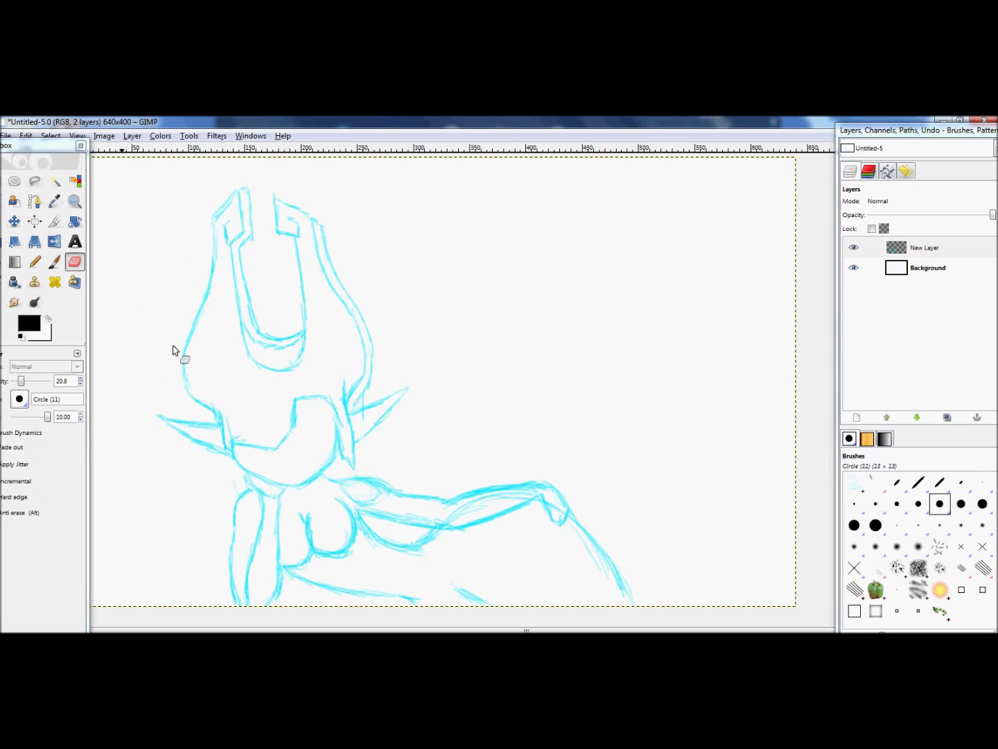
pyautogui.moveTo(47, 418); pyautogui.dragTo(35, 415)
pyautogui.moveTo(234, 330); pyautogui.dragTo(250, 352)
pyautogui.click(17, 382)
pyautogui.moveTo(16, 384); pyautogui.dragTo(53, 384)
pyautogui.moveTo(243, 362)
pyautogui.mouseDown()
pyautogui.moveTo(240, 335)
pyautogui.moveTo(283, 367)
pyautogui.moveTo(312, 341)
pyautogui.moveTo(302, 362)
pyautogui.mouseUp()
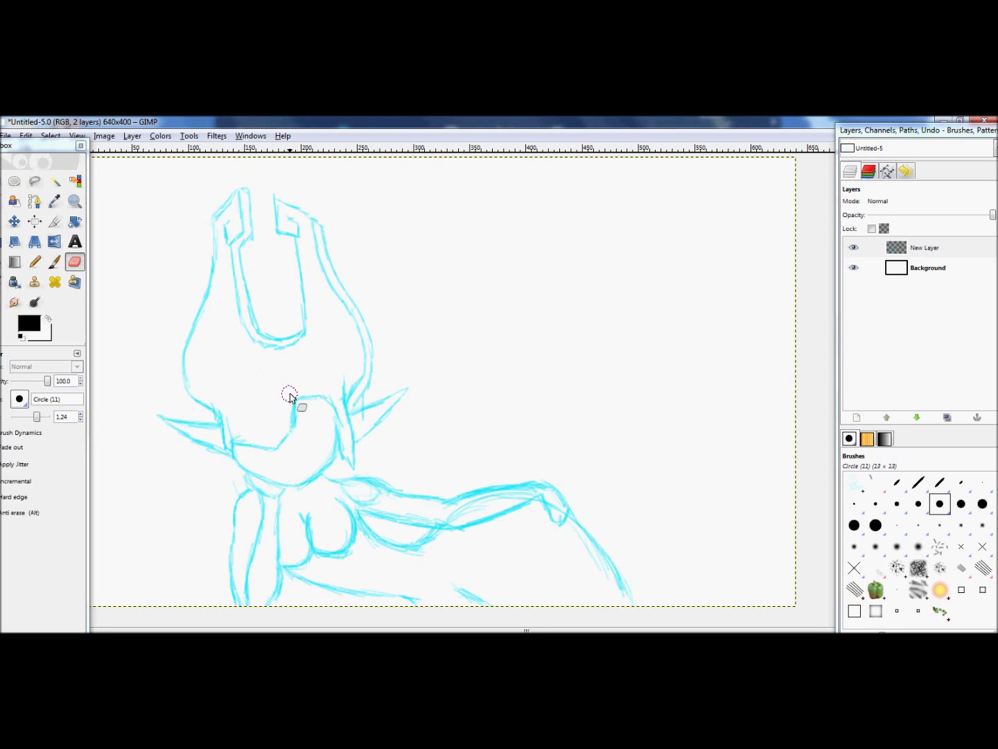
# Sketch the upper and lower eyelid lines of the uncovered eye with the Paintbrush
pyautogui.press('p')
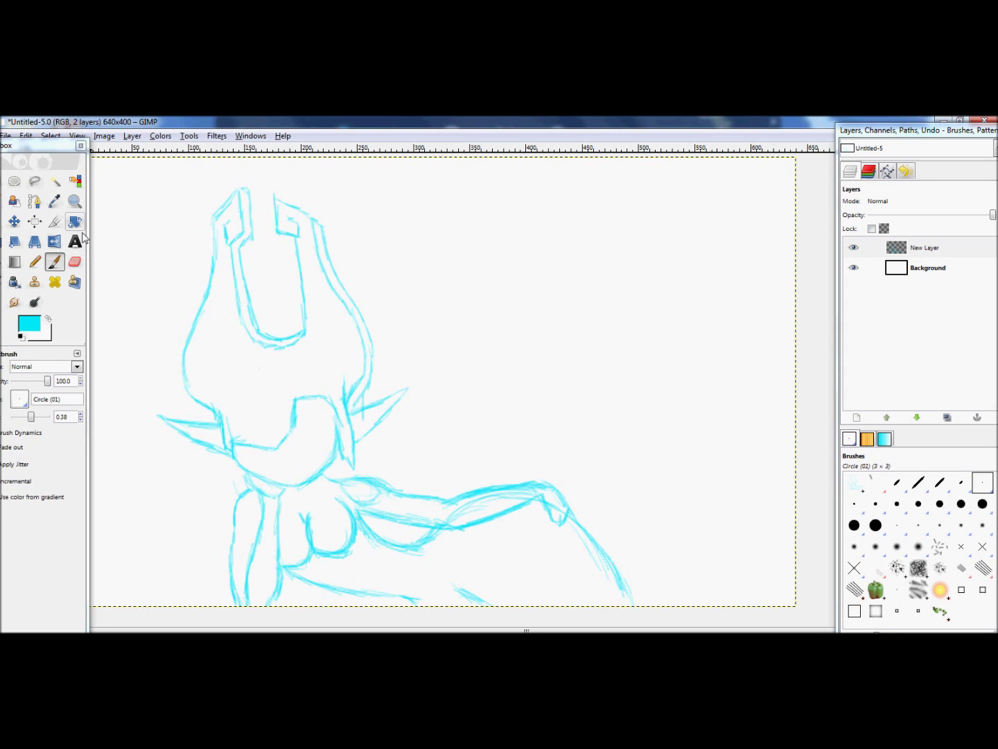
pyautogui.click(75, 201)
pyautogui.moveTo(219, 396); pyautogui.dragTo(356, 459)
pyautogui.moveTo(391, 396); pyautogui.dragTo(291, 370)
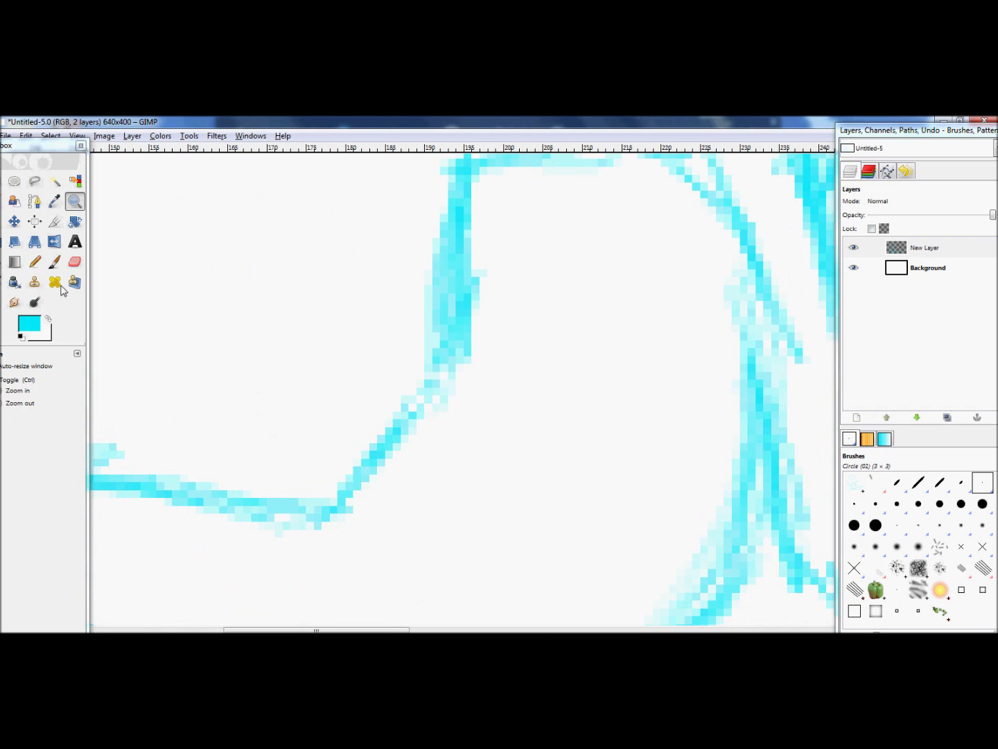
pyautogui.click(4, 405)
pyautogui.click(98, 367)
pyautogui.click(655, 498)
pyautogui.click(55, 261)
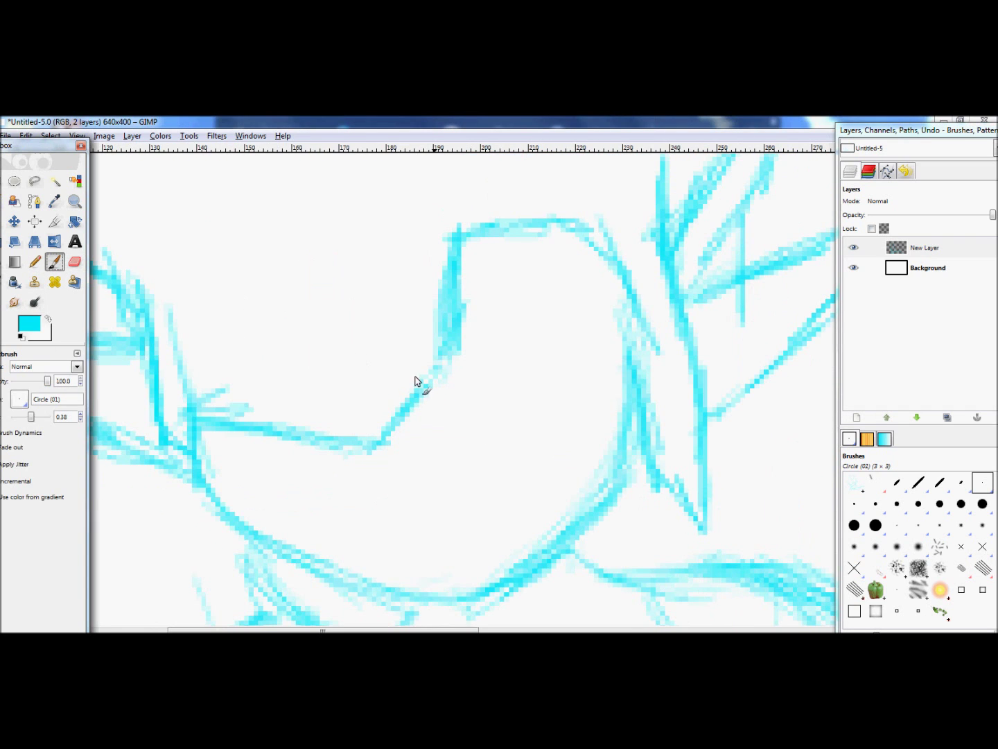
pyautogui.moveTo(481, 355)
pyautogui.mouseDown()
pyautogui.moveTo(541, 329)
pyautogui.moveTo(521, 336)
pyautogui.moveTo(625, 334)
pyautogui.moveTo(542, 335)
pyautogui.mouseUp()
pyautogui.moveTo(617, 338)
pyautogui.mouseDown()
pyautogui.moveTo(588, 412)
pyautogui.moveTo(589, 395)
pyautogui.moveTo(535, 413)
pyautogui.moveTo(488, 398)
pyautogui.moveTo(501, 386)
pyautogui.moveTo(498, 343)
pyautogui.moveTo(474, 376)
pyautogui.moveTo(502, 338)
pyautogui.moveTo(477, 352)
pyautogui.moveTo(535, 328)
pyautogui.moveTo(508, 339)
pyautogui.mouseUp()
pyautogui.click(579, 401)
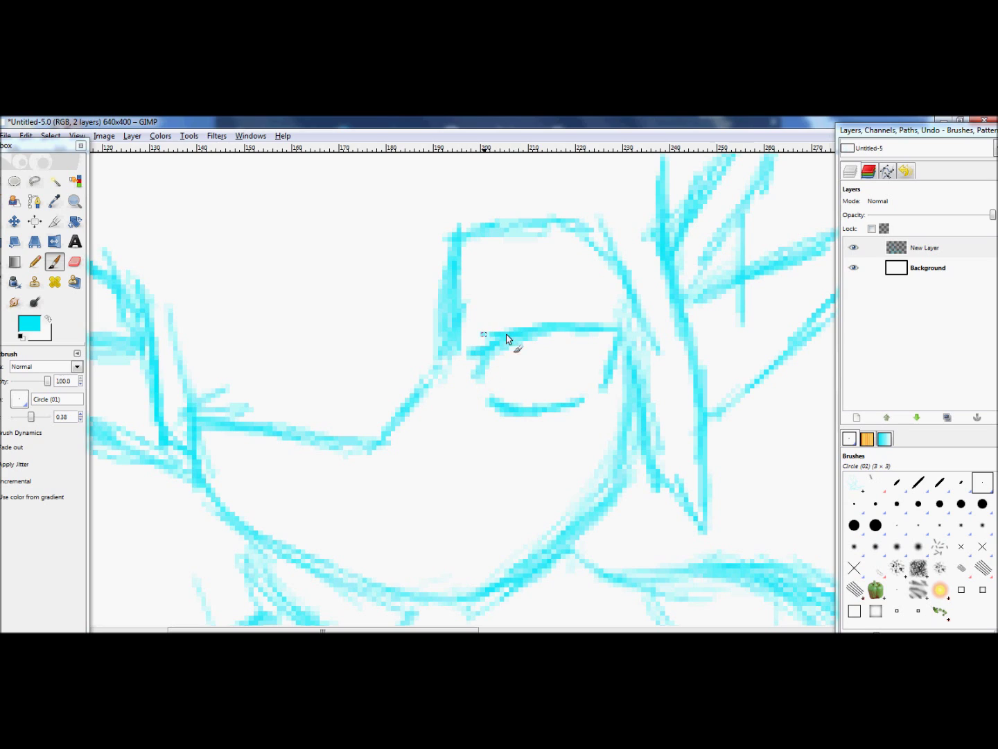
# Draw the iris with a highlight inside the eye, and add the eyelid crease and eyebrow above it
pyautogui.moveTo(505, 350); pyautogui.dragTo(521, 407)
pyautogui.moveTo(570, 353)
pyautogui.mouseDown()
pyautogui.moveTo(589, 365)
pyautogui.moveTo(562, 369)
pyautogui.moveTo(566, 335)
pyautogui.moveTo(578, 380)
pyautogui.moveTo(579, 371)
pyautogui.moveTo(574, 403)
pyautogui.mouseUp()
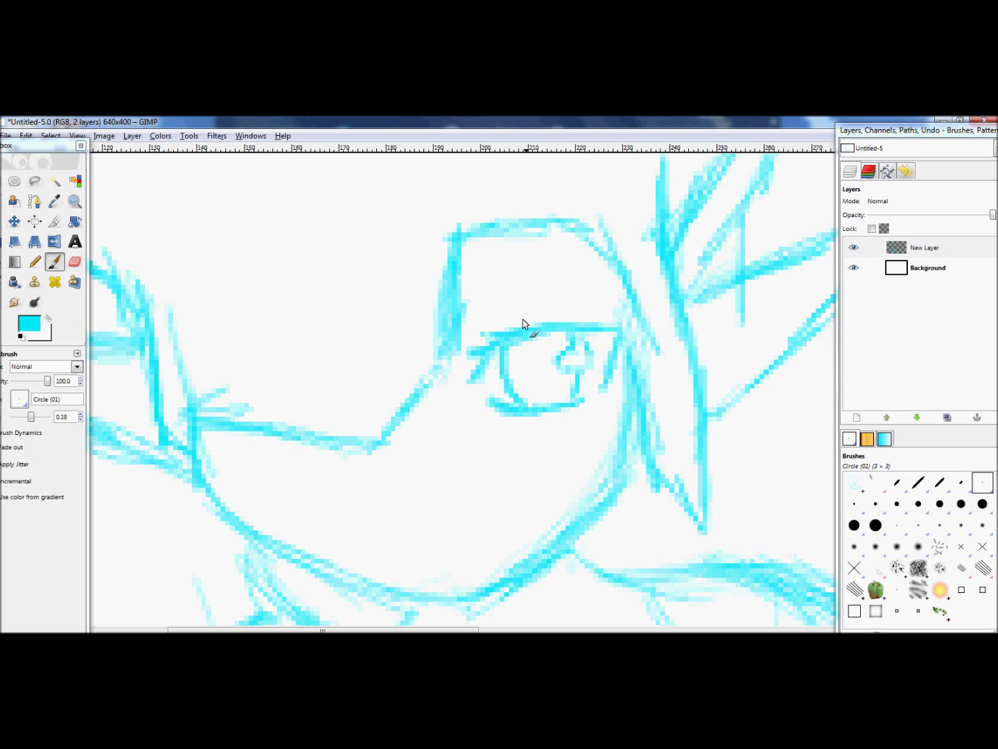
pyautogui.moveTo(570, 315)
pyautogui.mouseDown()
pyautogui.moveTo(530, 307)
pyautogui.moveTo(481, 329)
pyautogui.moveTo(517, 310)
pyautogui.moveTo(570, 314)
pyautogui.mouseUp()
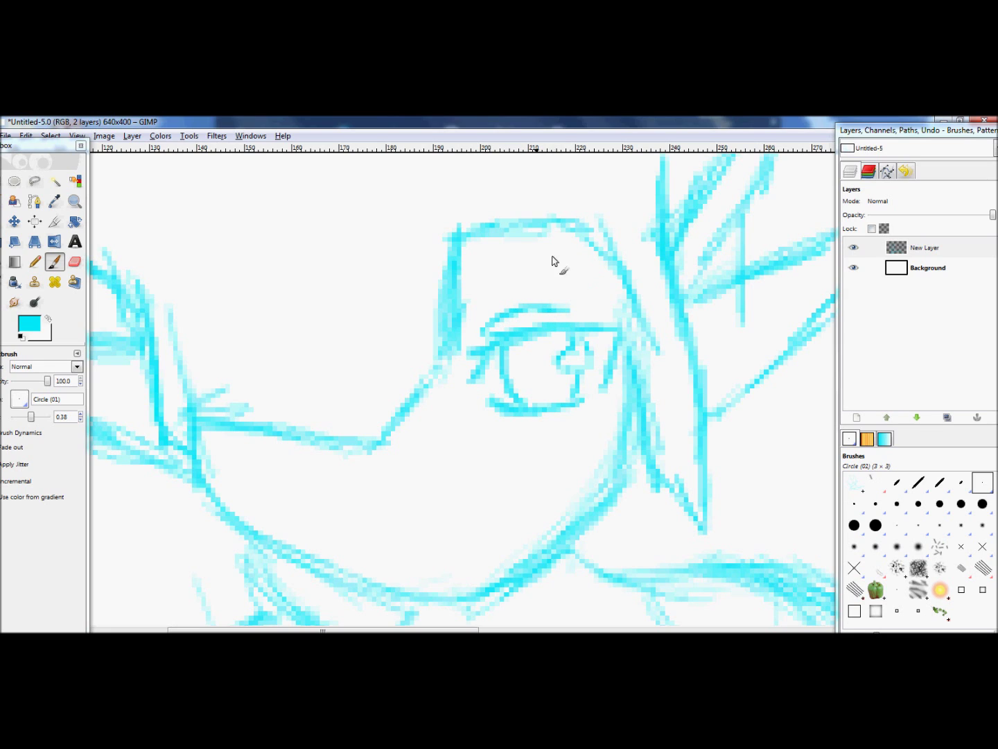
pyautogui.moveTo(501, 284)
pyautogui.mouseDown()
pyautogui.moveTo(611, 269)
pyautogui.moveTo(486, 278)
pyautogui.mouseUp()
# Sketch the nose and fanged smile, and add marking lines on both cheeks and beside the nose
pyautogui.moveTo(414, 434)
pyautogui.mouseDown()
pyautogui.moveTo(420, 483)
pyautogui.moveTo(395, 455)
pyautogui.moveTo(415, 428)
pyautogui.moveTo(403, 483)
pyautogui.mouseUp()
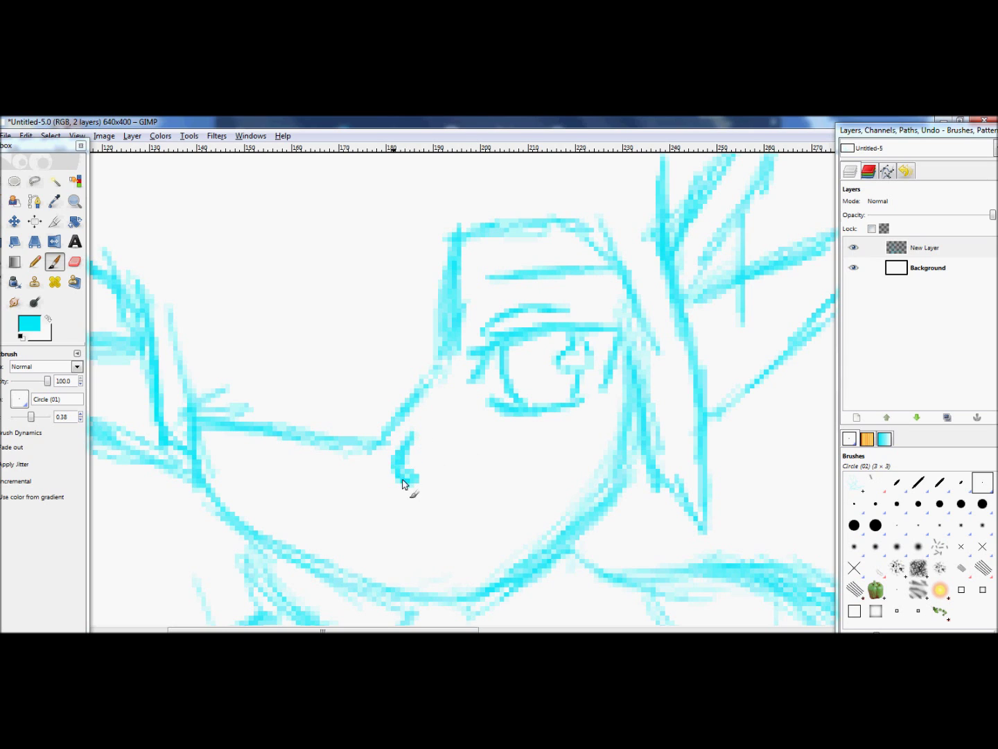
pyautogui.moveTo(445, 538)
pyautogui.mouseDown()
pyautogui.moveTo(520, 514)
pyautogui.moveTo(447, 540)
pyautogui.moveTo(463, 546)
pyautogui.moveTo(517, 527)
pyautogui.moveTo(521, 510)
pyautogui.moveTo(515, 532)
pyautogui.moveTo(505, 525)
pyautogui.moveTo(507, 540)
pyautogui.moveTo(528, 506)
pyautogui.moveTo(512, 544)
pyautogui.moveTo(433, 543)
pyautogui.mouseUp()
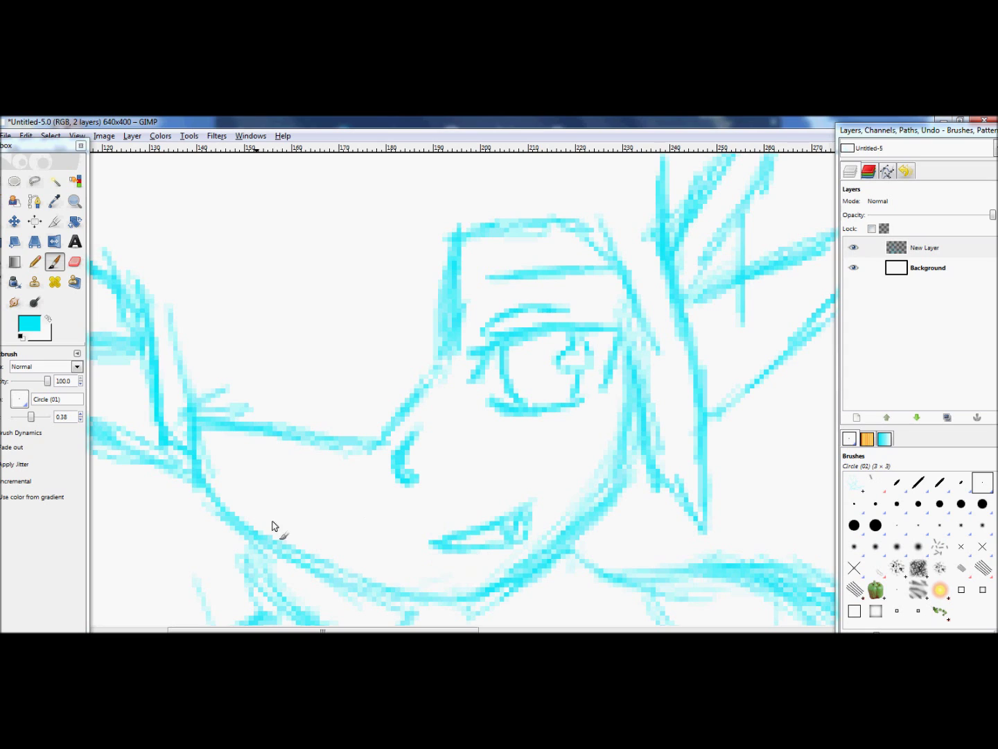
pyautogui.moveTo(244, 481)
pyautogui.mouseDown()
pyautogui.moveTo(269, 454)
pyautogui.moveTo(237, 495)
pyautogui.moveTo(304, 444)
pyautogui.mouseUp()
pyautogui.moveTo(235, 503); pyautogui.dragTo(319, 441)
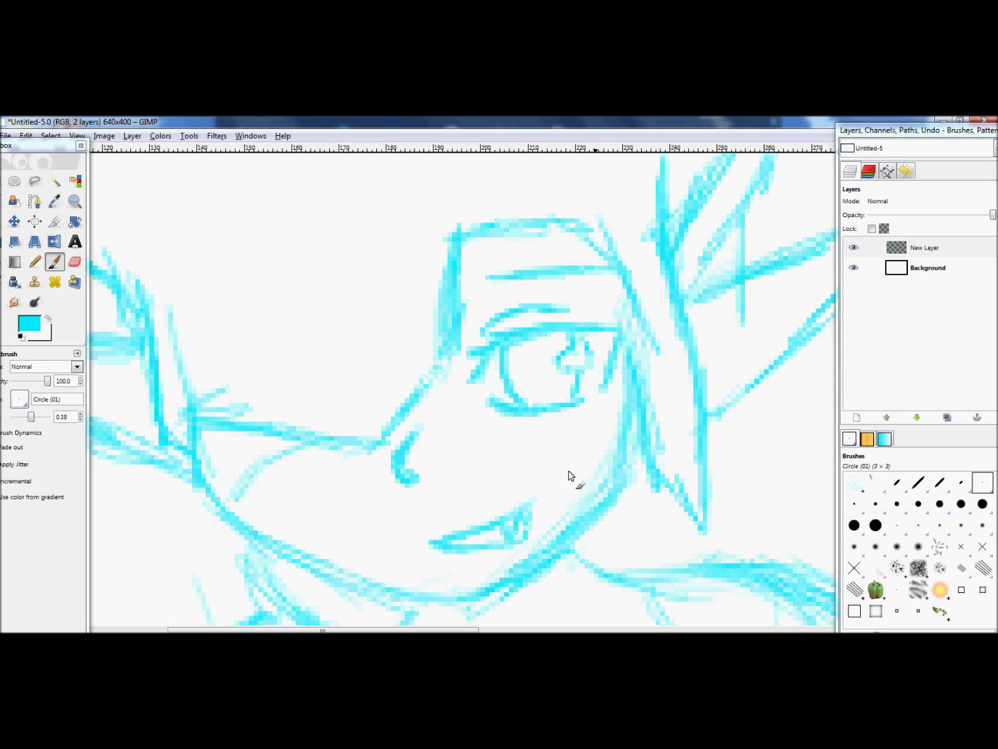
pyautogui.moveTo(612, 484)
pyautogui.mouseDown()
pyautogui.moveTo(642, 424)
pyautogui.moveTo(628, 466)
pyautogui.moveTo(626, 454)
pyautogui.moveTo(572, 530)
pyautogui.moveTo(549, 551)
pyautogui.moveTo(520, 552)
pyautogui.moveTo(600, 496)
pyautogui.moveTo(533, 470)
pyautogui.mouseUp()
pyautogui.moveTo(468, 379)
pyautogui.mouseDown()
pyautogui.moveTo(453, 404)
pyautogui.moveTo(459, 463)
pyautogui.mouseUp()
pyautogui.moveTo(429, 427)
pyautogui.mouseDown()
pyautogui.moveTo(434, 473)
pyautogui.moveTo(403, 437)
pyautogui.mouseUp()
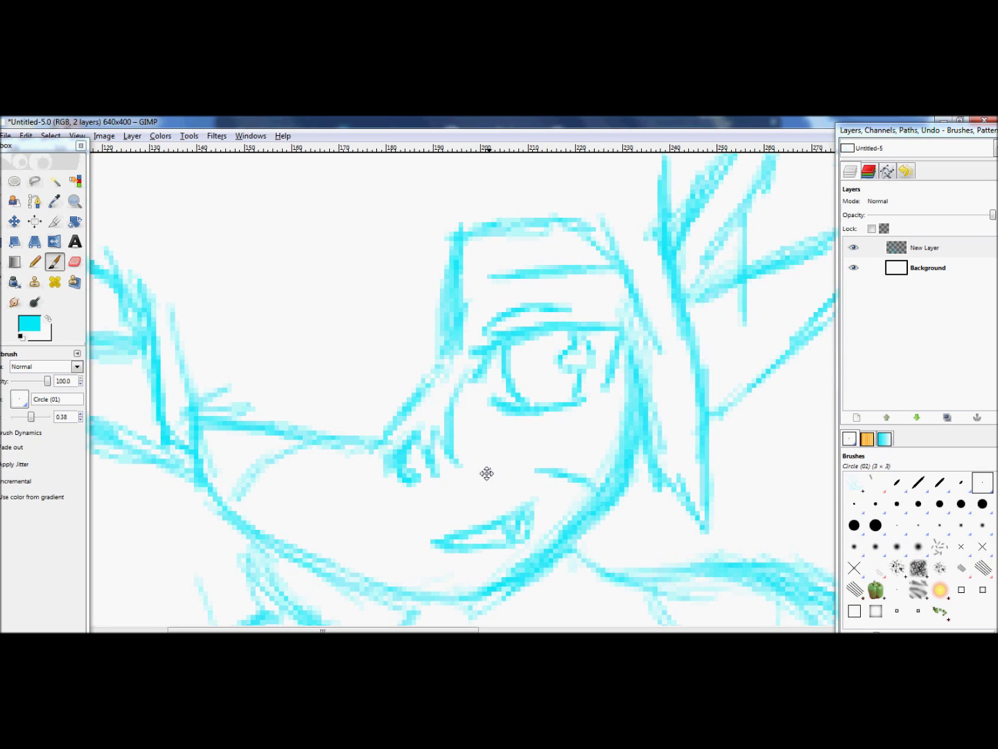
# Sketch the marking lines running down the chest from the neck on both sides of the torso
pyautogui.moveTo(489, 473); pyautogui.dragTo(505, 312)
pyautogui.moveTo(471, 509); pyautogui.dragTo(468, 497)
pyautogui.scroll(-3, 468, 496)
pyautogui.click(75, 201)
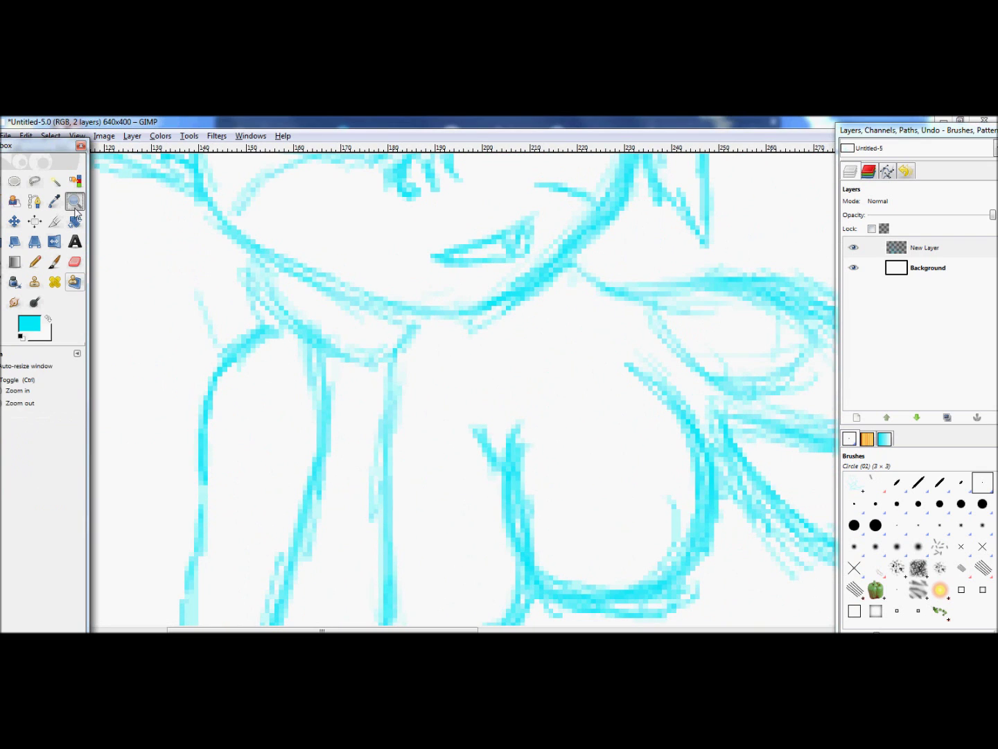
pyautogui.click(3, 391)
pyautogui.moveTo(262, 284); pyautogui.dragTo(591, 505)
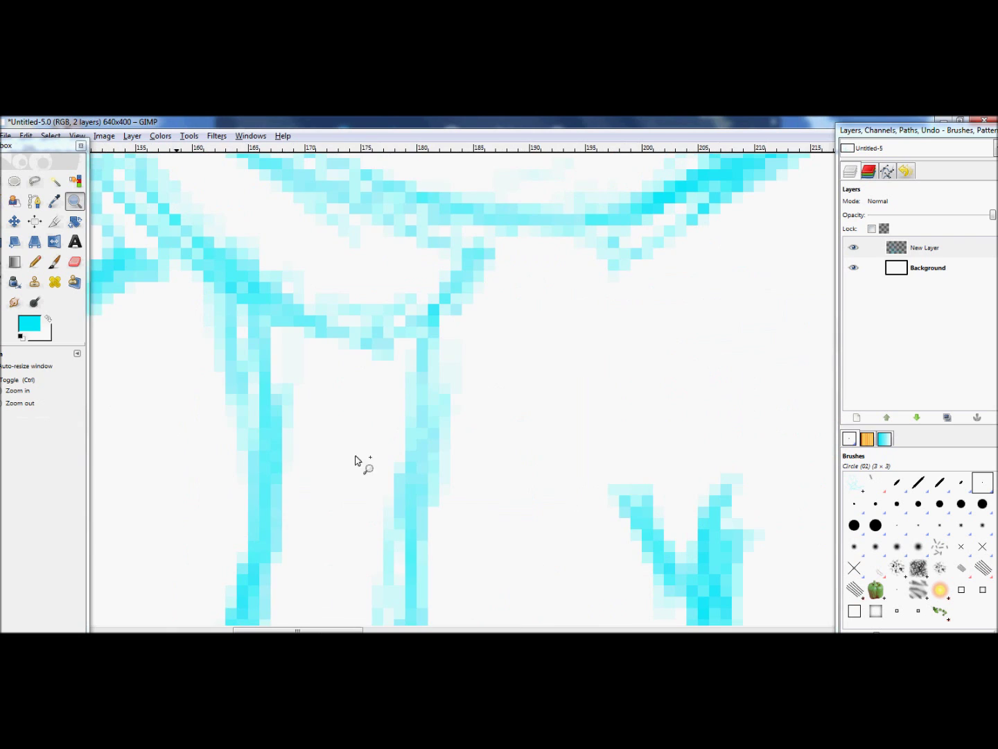
pyautogui.click(5, 403)
pyautogui.moveTo(266, 374); pyautogui.dragTo(324, 442)
pyautogui.moveTo(284, 400); pyautogui.dragTo(302, 412)
pyautogui.click(55, 261)
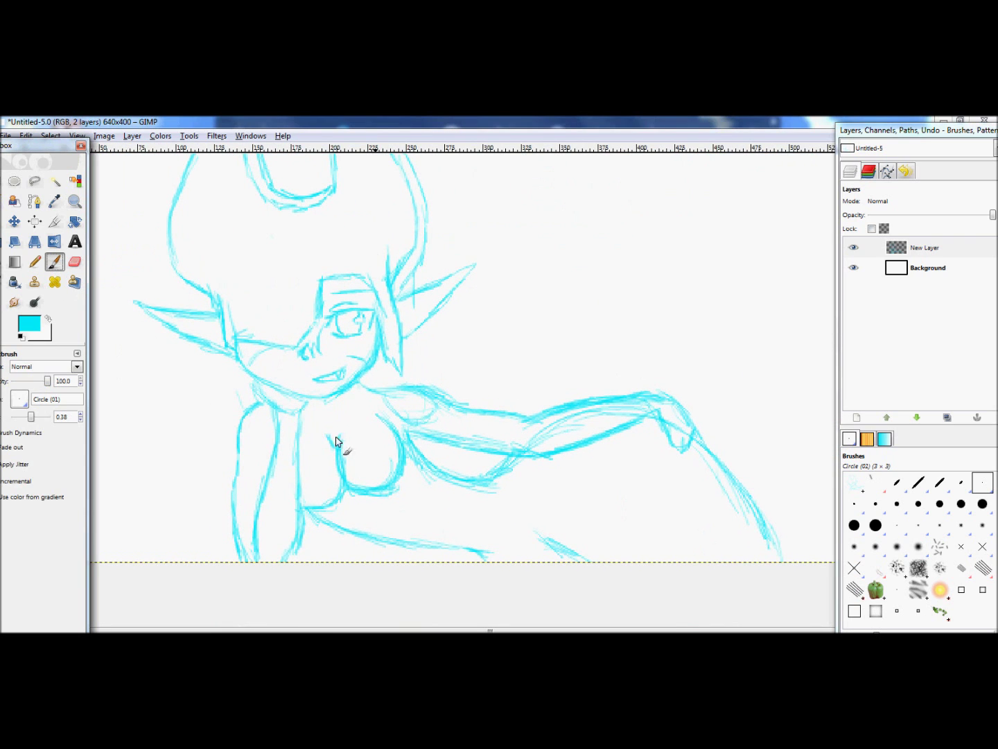
pyautogui.moveTo(365, 391)
pyautogui.mouseDown()
pyautogui.moveTo(370, 460)
pyautogui.moveTo(369, 451)
pyautogui.mouseUp()
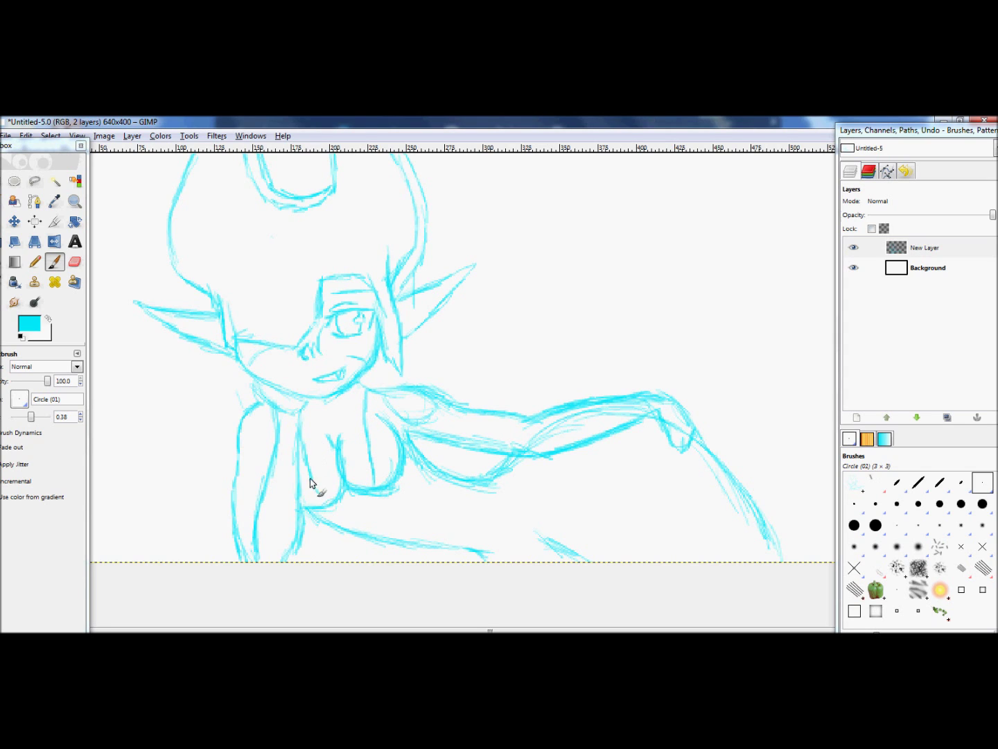
# Sketch short jagged strokes beside the ribs and a curved contour around the waist to the thigh line
pyautogui.moveTo(396, 478); pyautogui.dragTo(427, 483)
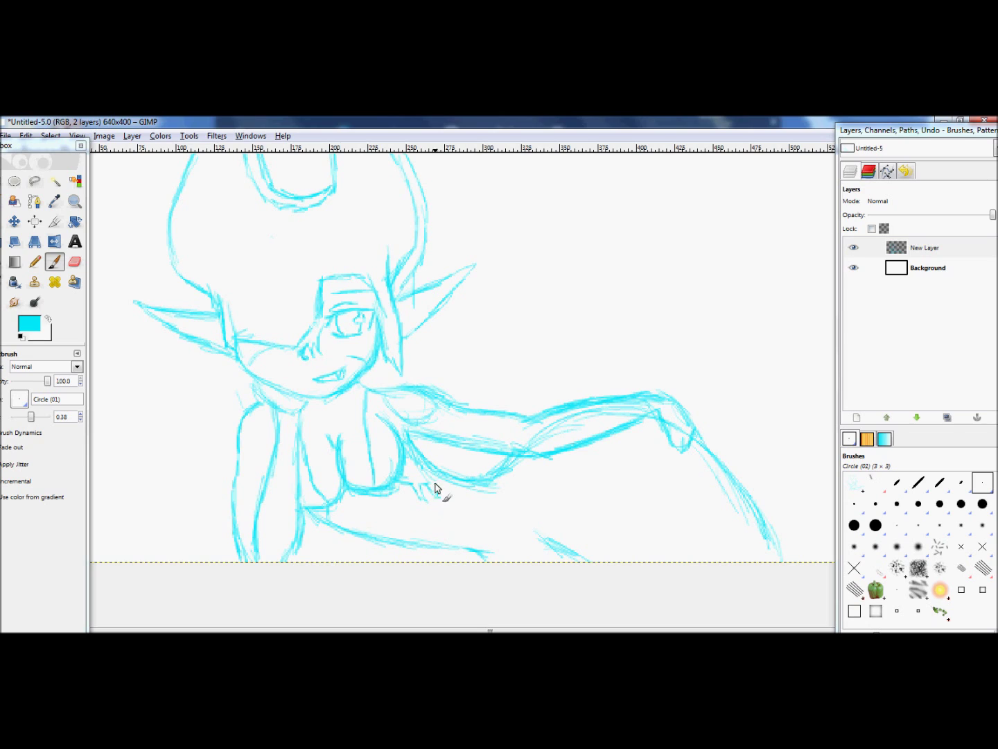
pyautogui.moveTo(516, 489)
pyautogui.mouseDown()
pyautogui.moveTo(510, 512)
pyautogui.moveTo(476, 531)
pyautogui.moveTo(534, 545)
pyautogui.mouseUp()
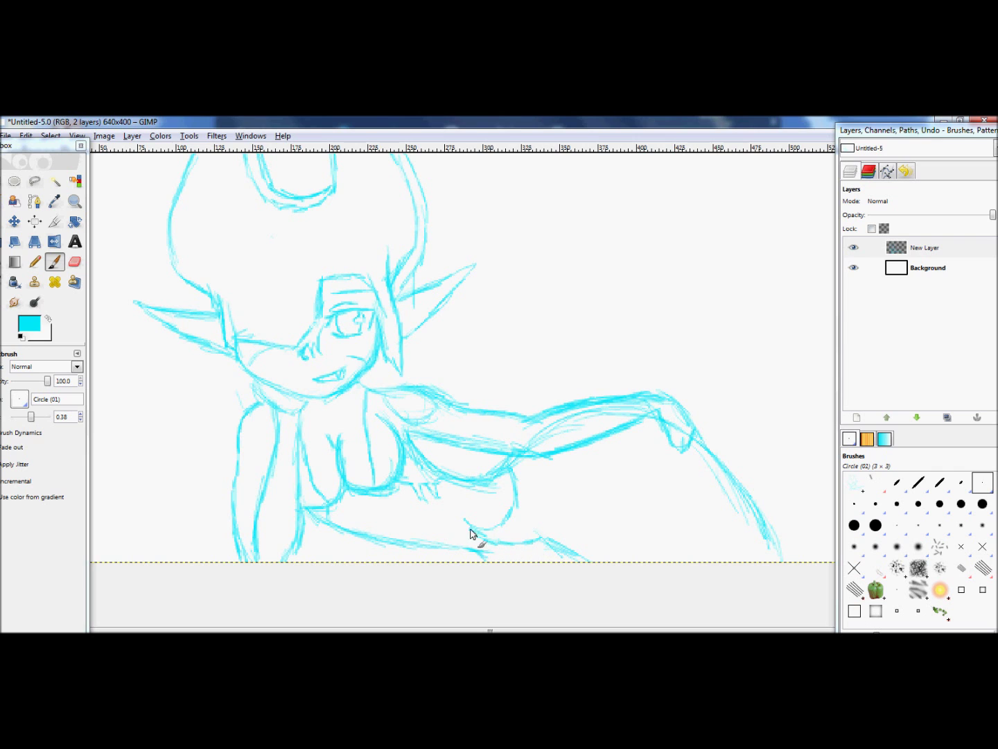
pyautogui.moveTo(470, 533)
pyautogui.mouseDown()
pyautogui.moveTo(501, 528)
pyautogui.moveTo(512, 483)
pyautogui.moveTo(499, 470)
pyautogui.mouseUp()
# Sketch a jagged, spiky mane outline from below the left ear down to the bottom edge of the canvas
pyautogui.moveTo(482, 423)
pyautogui.mouseDown()
pyautogui.moveTo(483, 452)
pyautogui.moveTo(457, 479)
pyautogui.moveTo(535, 439)
pyautogui.moveTo(566, 298)
pyautogui.mouseUp()
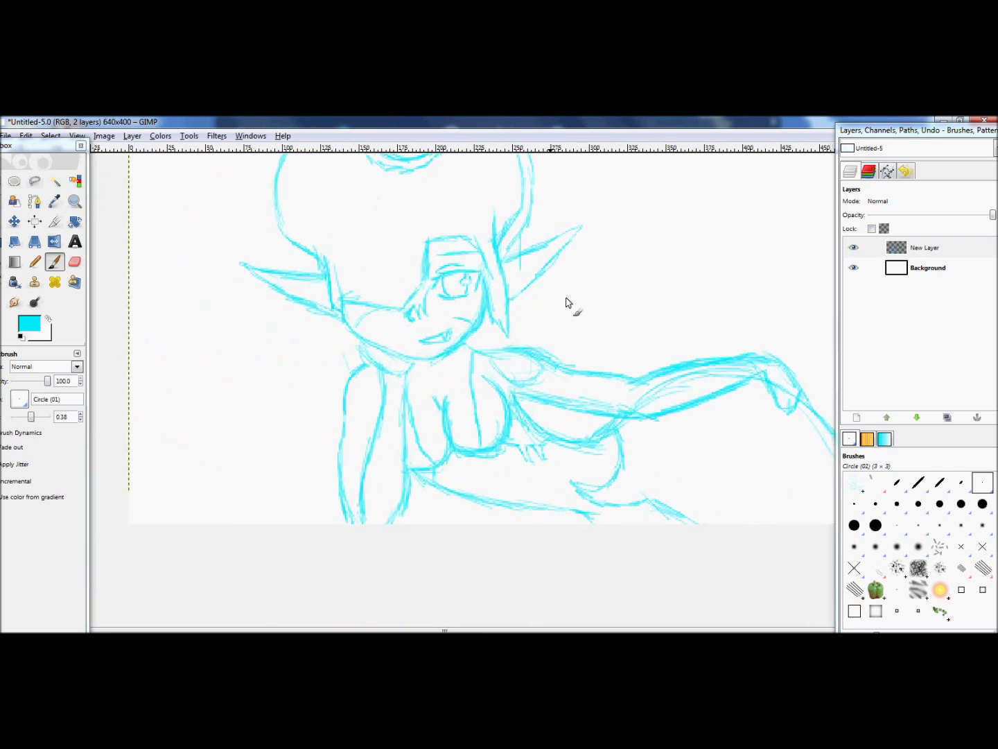
pyautogui.scroll(2, 567, 303)
pyautogui.hscroll(-2, 470, 378)
pyautogui.moveTo(357, 352)
pyautogui.mouseDown()
pyautogui.moveTo(312, 382)
pyautogui.moveTo(259, 478)
pyautogui.moveTo(290, 455)
pyautogui.moveTo(214, 562)
pyautogui.moveTo(299, 521)
pyautogui.mouseUp()
pyautogui.scroll(-1, 350, 561)
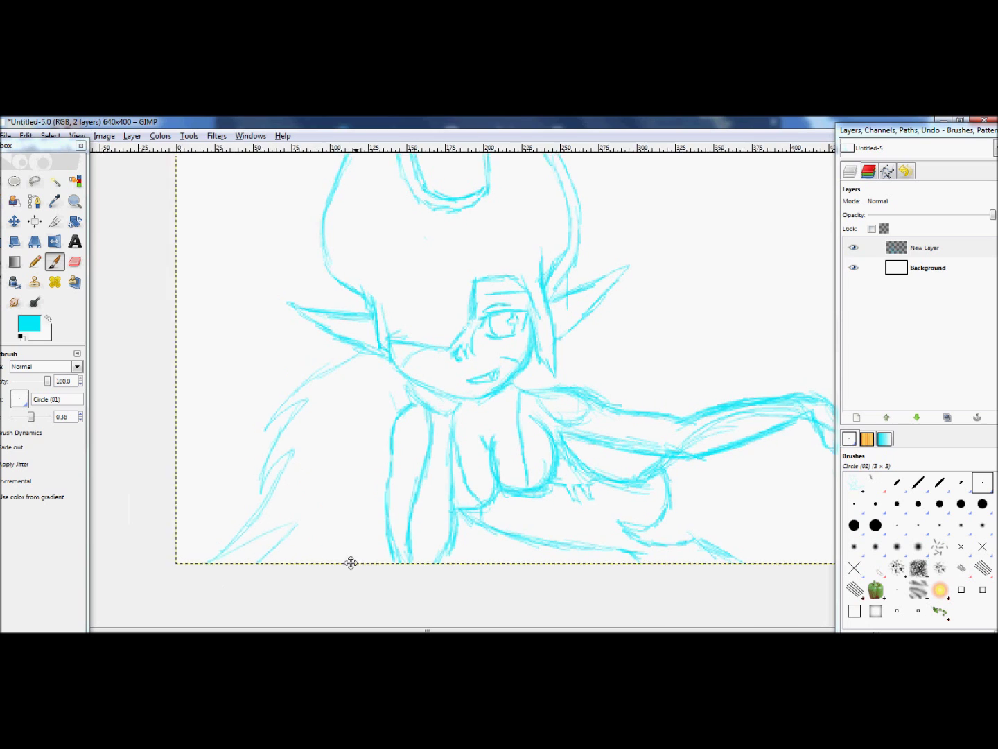
pyautogui.hscroll(2, 318, 548)
pyautogui.hscroll(-1, 282, 548)
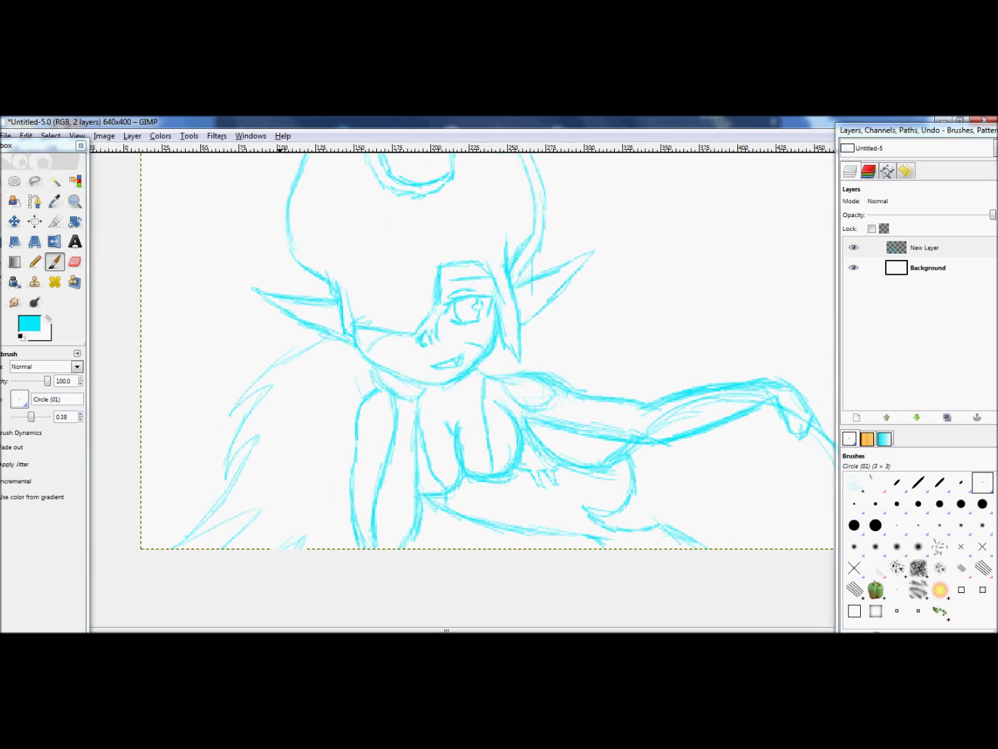
# Add pointed hair strands beneath both ears and around the right side of the neck
pyautogui.scroll(3, 357, 532)
pyautogui.hscroll(3, 357, 532)
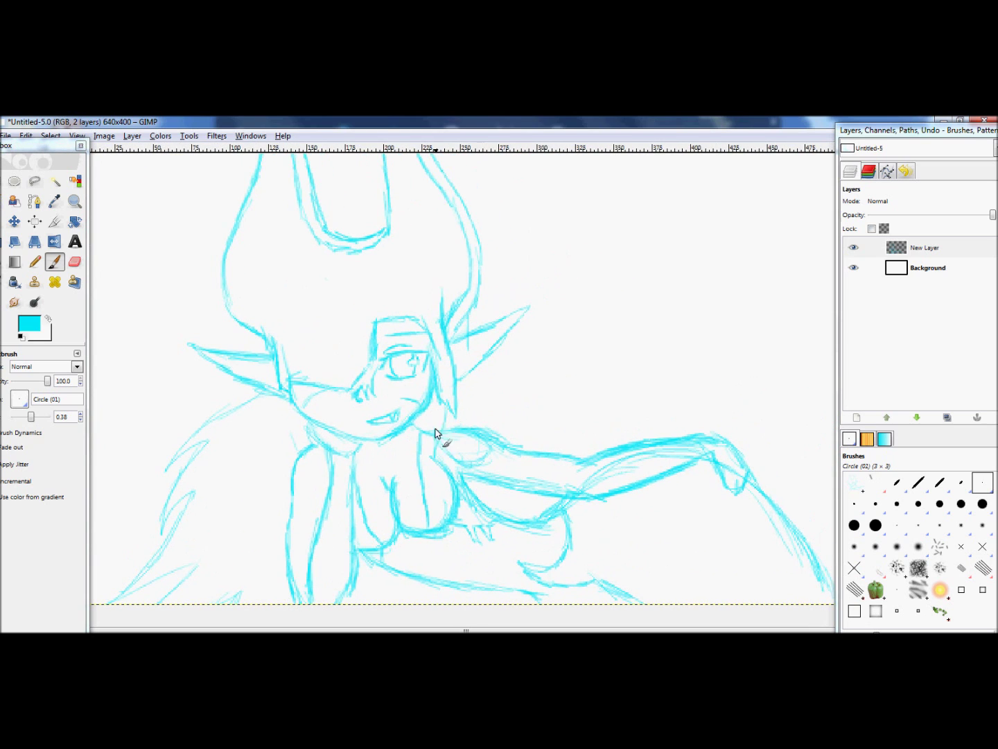
pyautogui.moveTo(575, 477)
pyautogui.mouseDown()
pyautogui.moveTo(564, 393)
pyautogui.moveTo(499, 405)
pyautogui.moveTo(455, 465)
pyautogui.mouseUp()
pyautogui.moveTo(415, 515); pyautogui.dragTo(498, 551)
pyautogui.scroll(3, 497, 553)
pyautogui.hscroll(1, 498, 555)
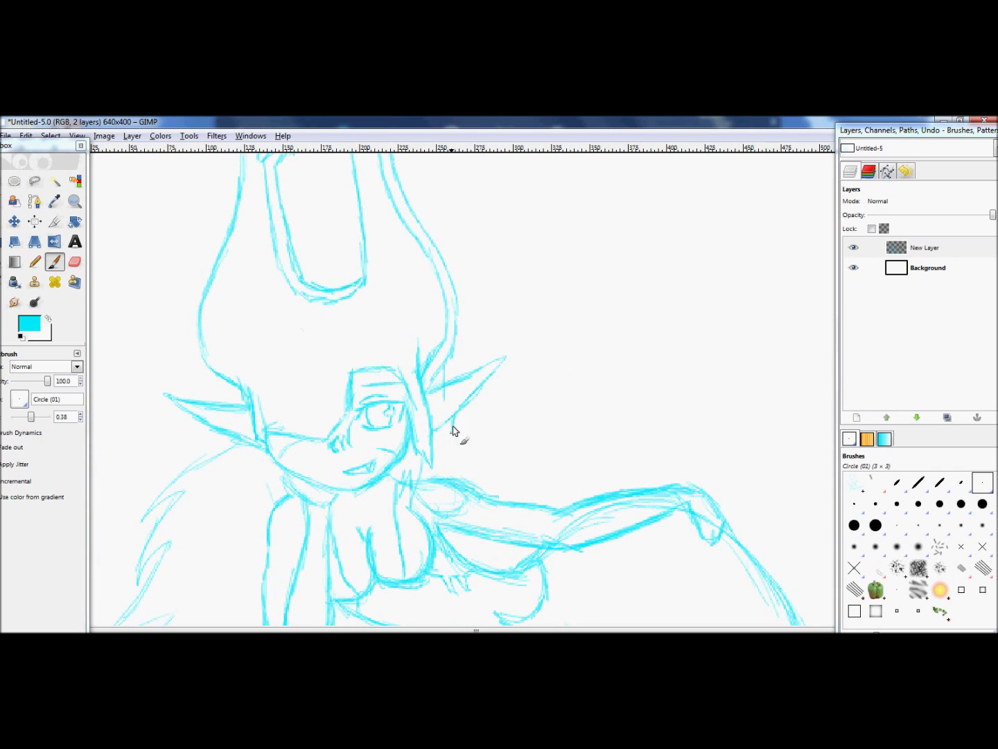
pyautogui.moveTo(448, 430); pyautogui.dragTo(441, 452)
pyautogui.moveTo(392, 465)
pyautogui.mouseDown()
pyautogui.moveTo(364, 497)
pyautogui.moveTo(403, 471)
pyautogui.moveTo(378, 398)
pyautogui.moveTo(362, 409)
pyautogui.mouseUp()
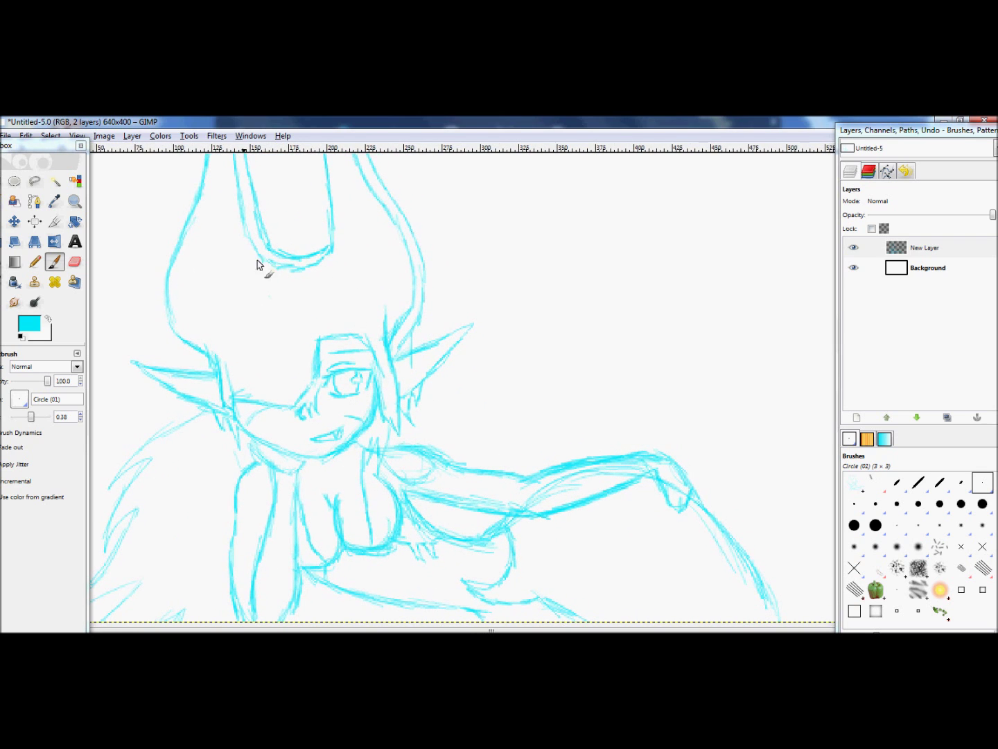
pyautogui.click(323, 648)
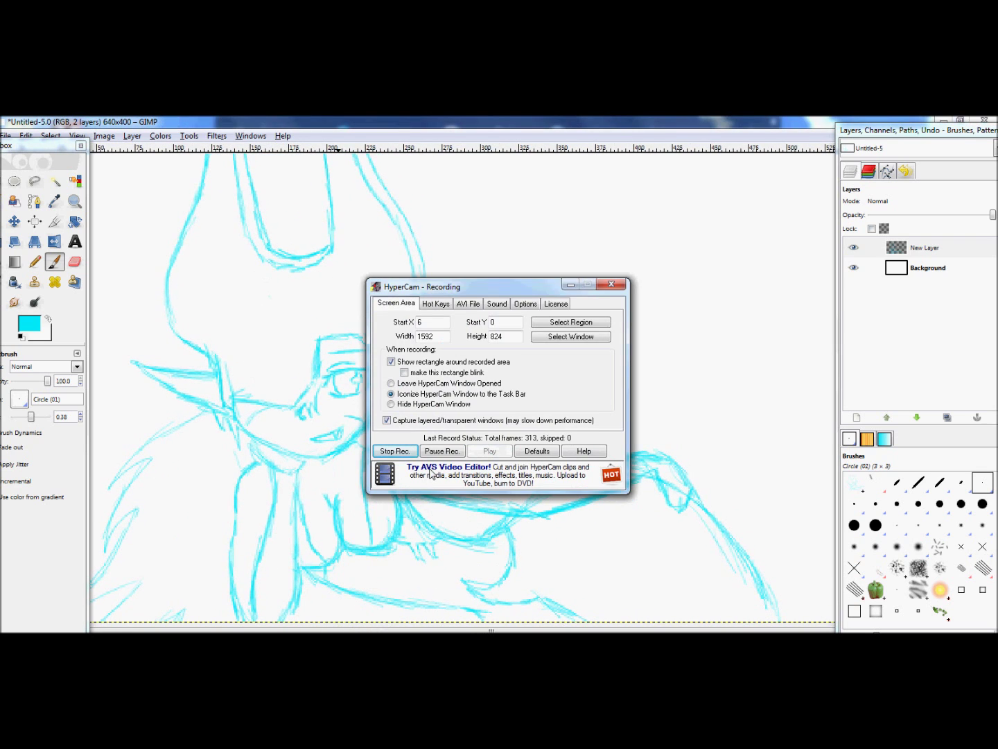